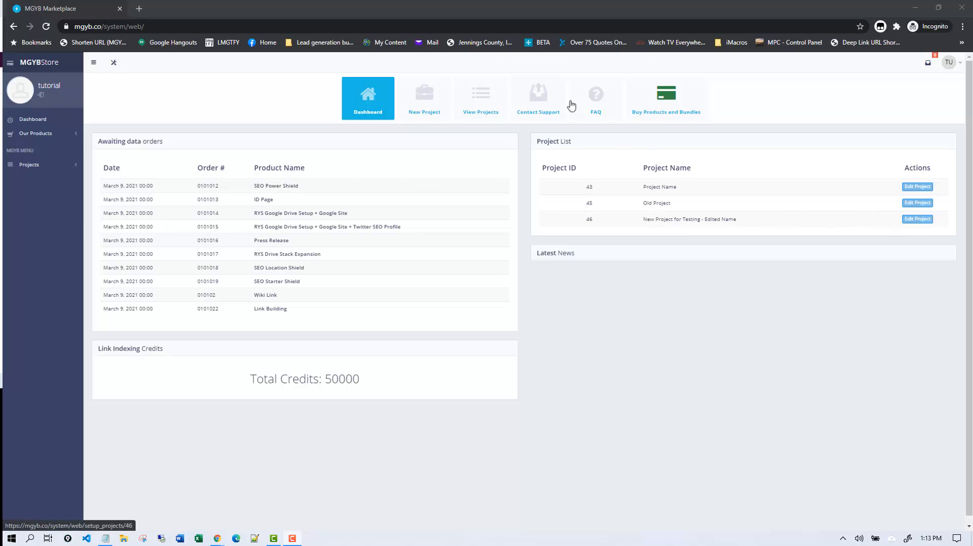
Open the Project Data form of the project "New Project for Testing - Edited Name"
{"action": "left_click", "coordinate": [484, 100]}
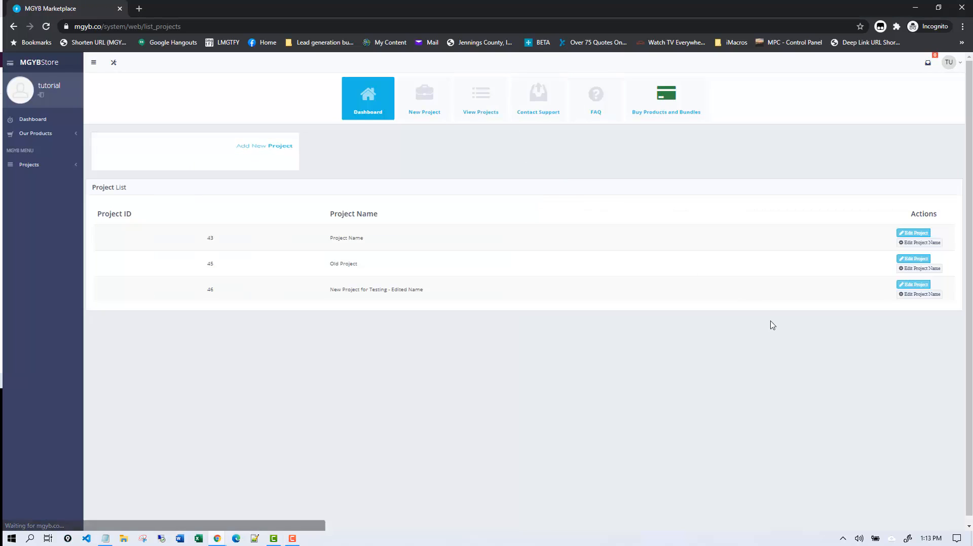
{"action": "left_click", "coordinate": [906, 286]}
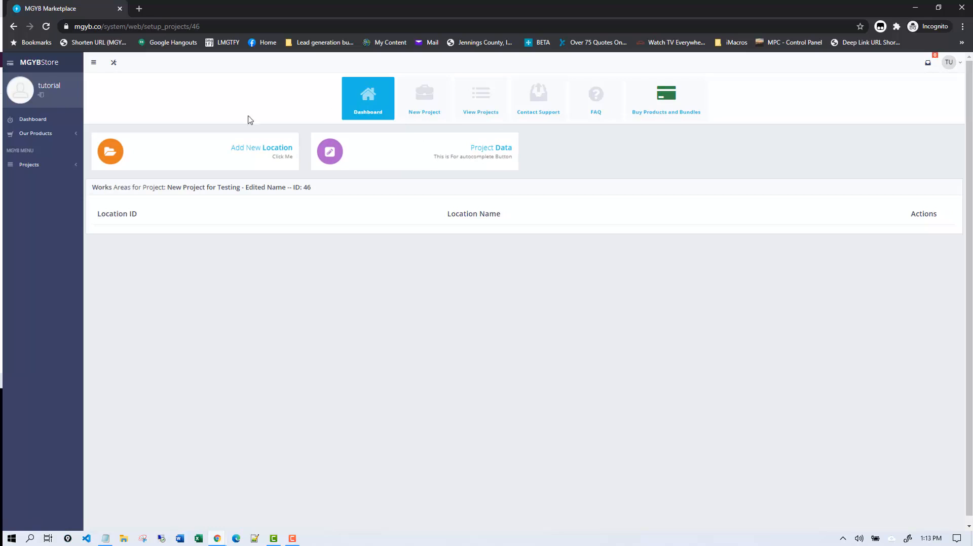
{"action": "left_click", "coordinate": [472, 155]}
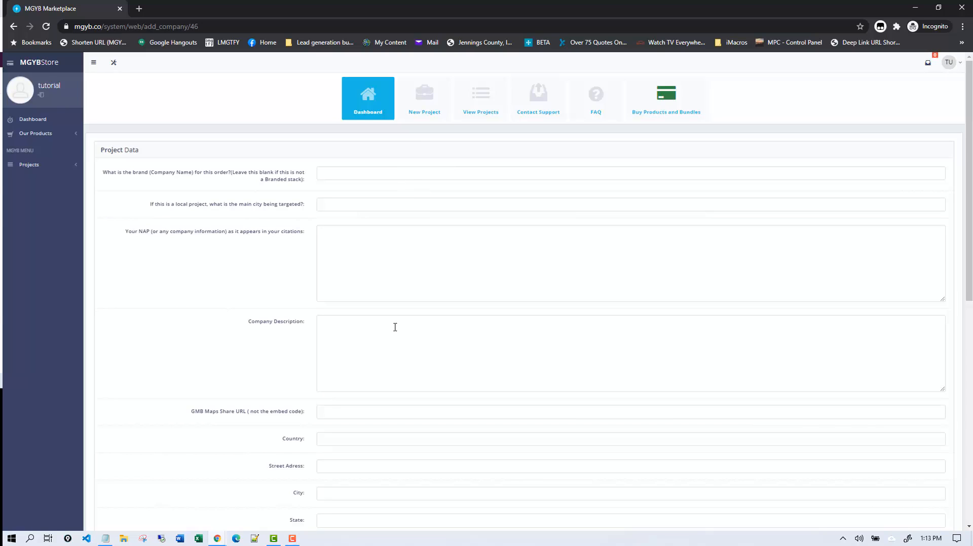
Enter "Brand Name of Company" as the brand and Miami as the main city being targeted
{"action": "left_click", "coordinate": [354, 174]}
{"action": "type", "text": "B"}
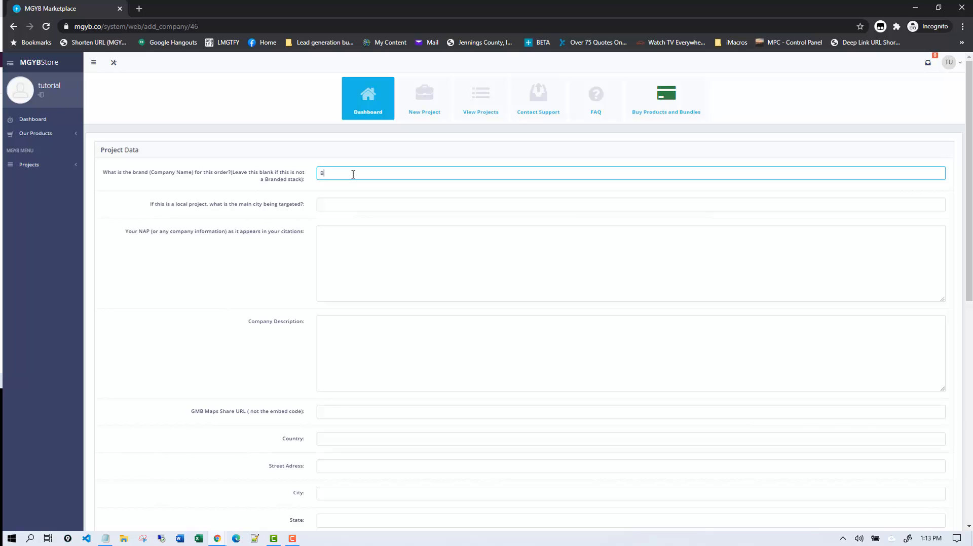
{"action": "type", "text": "rand Name of"}
{"action": "type", "text": " Cmo"}
{"action": "type", "text": "mpany"}
{"action": "left_click", "coordinate": [355, 203]}
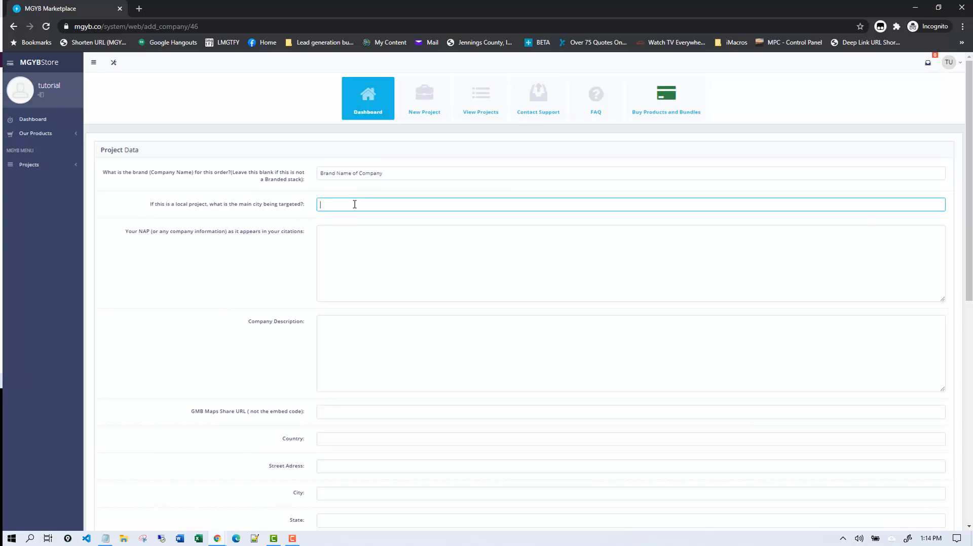
{"action": "type", "text": "Miami"}
Enter the company's two-line postal address as the NAP and "we are in miami" as the company description
{"action": "left_click", "coordinate": [350, 232]}
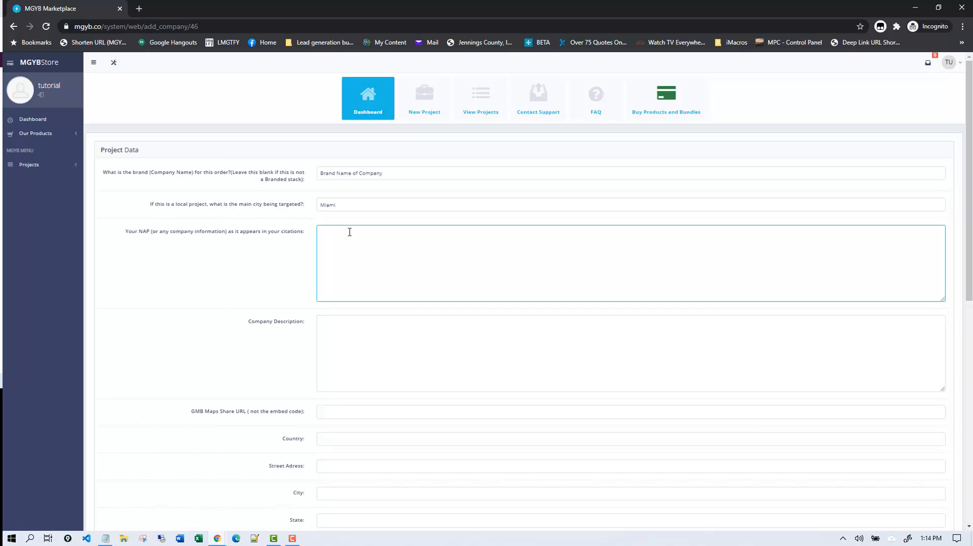
{"action": "type", "text": "123 Main St"}
{"action": "key", "text": "Return"}
{"action": "type", "text": "Miami FL 123"}
{"action": "key", "text": "Return"}
{"action": "type", "text": "345"}
{"action": "left_click", "coordinate": [341, 327]}
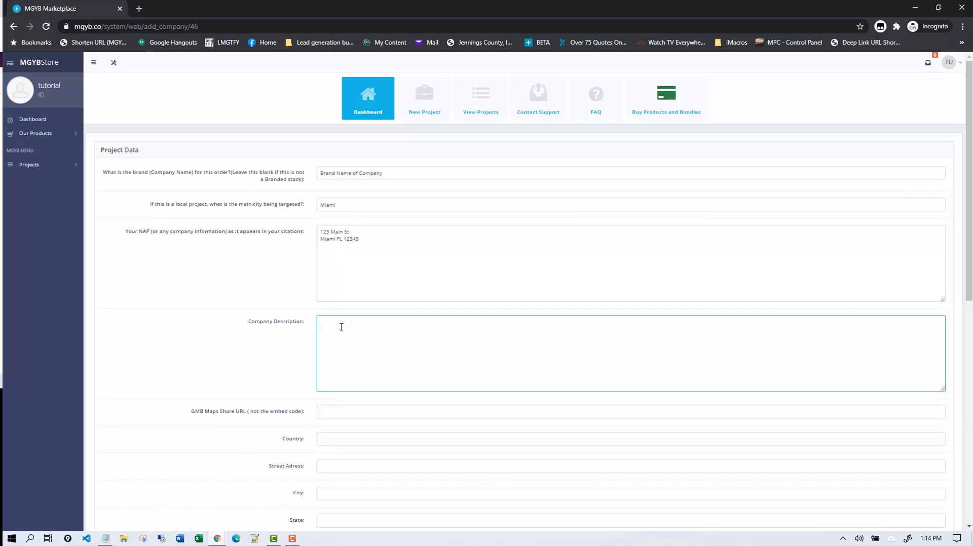
{"action": "type", "text": "we are in miami"}
Set the GMB Maps Share URL to maps.google.com/shareurl
{"action": "left_click", "coordinate": [362, 415]}
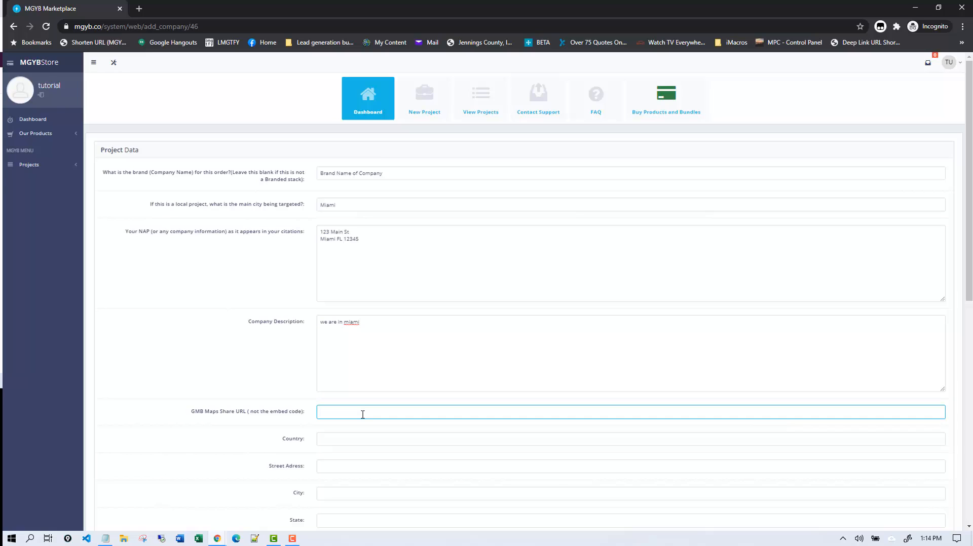
{"action": "type", "text": "maps.google"}
{"action": "type", "text": ".com"}
{"action": "type", "text": "/share ulr"}
{"action": "type", "text": "r"}
{"action": "key", "text": "BackSpace"}
{"action": "type", "text": "url"}
Set the country to USA and fill in the company's street address
{"action": "left_click", "coordinate": [336, 442]}
{"action": "type", "text": "USA"}
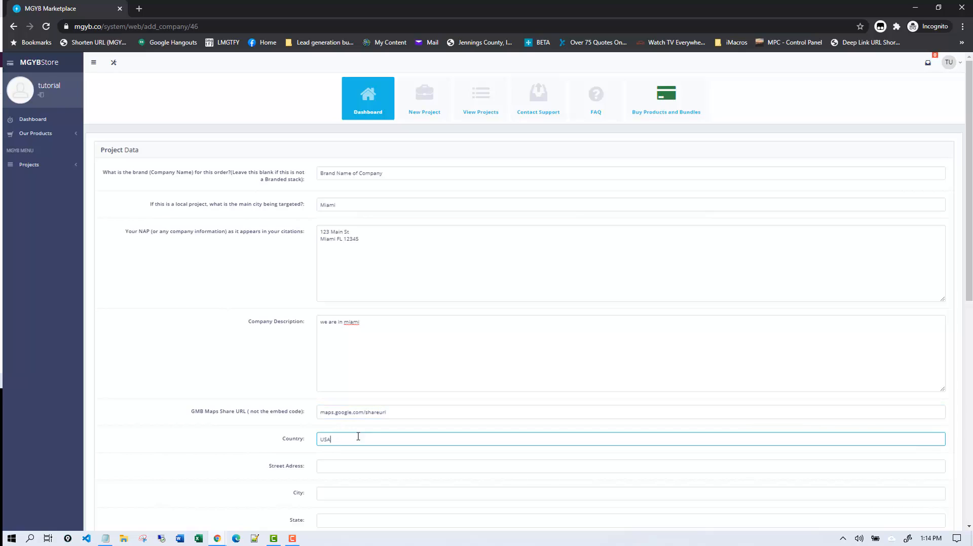
{"action": "left_click", "coordinate": [336, 465]}
{"action": "type", "text": "132"}
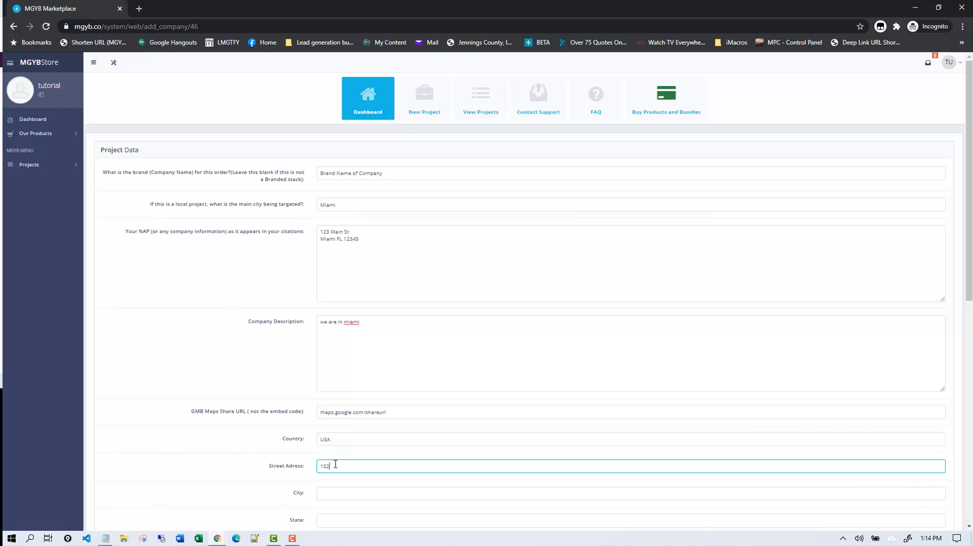
{"action": "type", "text": " Main St"}
Save the partly filled project data, leaving the remaining fields from City onward blank
{"action": "scroll", "coordinate": [446, 321], "scroll_direction": "down", "scroll_amount": 2}
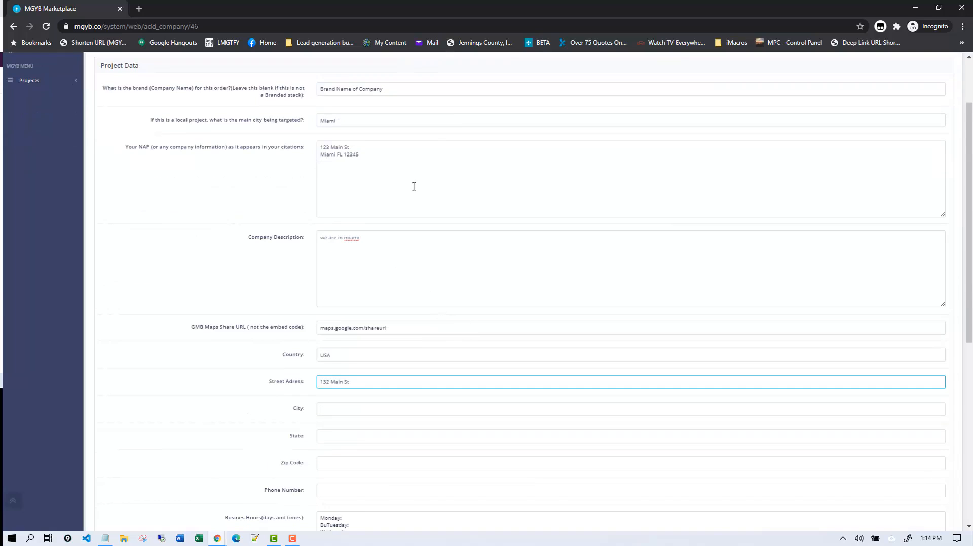
{"action": "scroll", "coordinate": [383, 356], "scroll_direction": "down", "scroll_amount": 3}
{"action": "scroll", "coordinate": [384, 357], "scroll_direction": "down", "scroll_amount": 4}
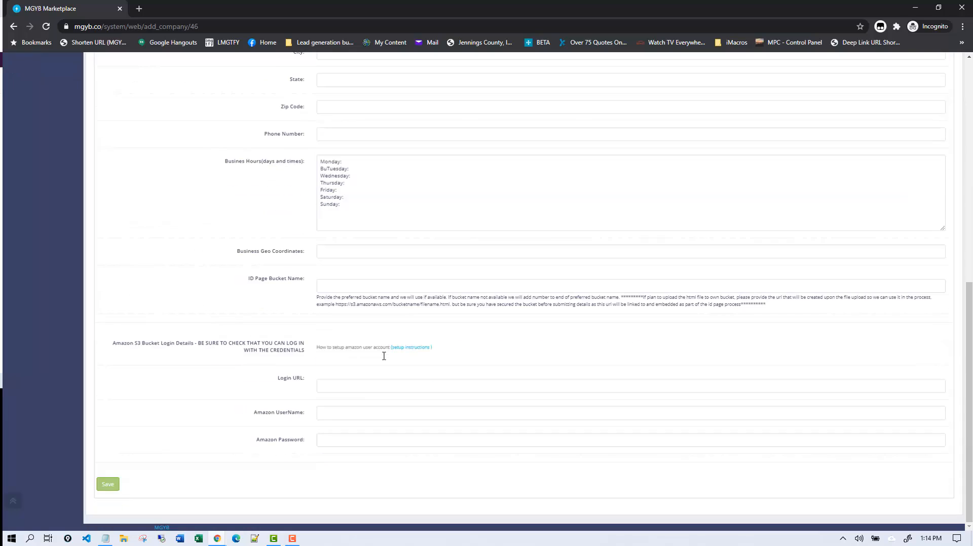
{"action": "left_click", "coordinate": [107, 484]}
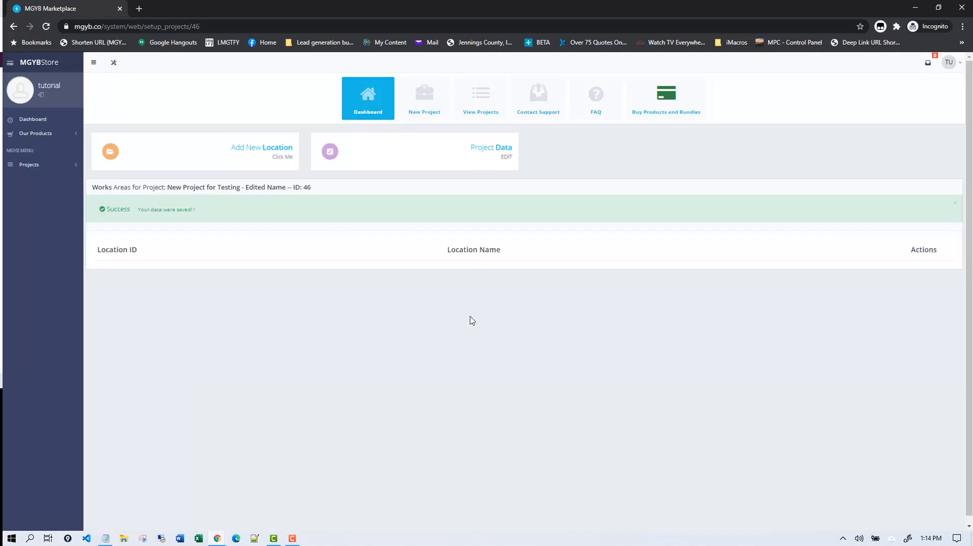
Return to the dashboard and reopen the saved project data of "New Project for Testing - Edited Name" for editing
{"action": "left_click", "coordinate": [479, 104]}
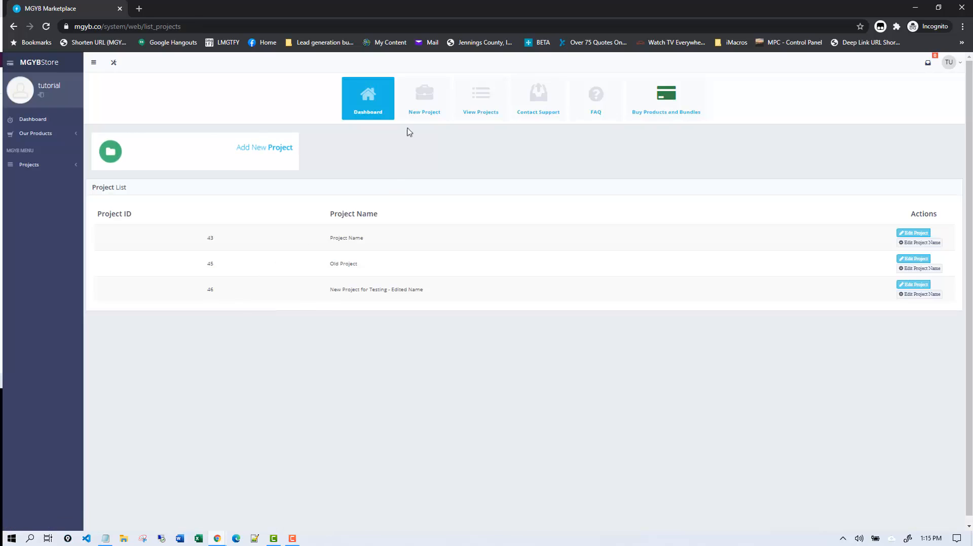
{"action": "left_click", "coordinate": [381, 98]}
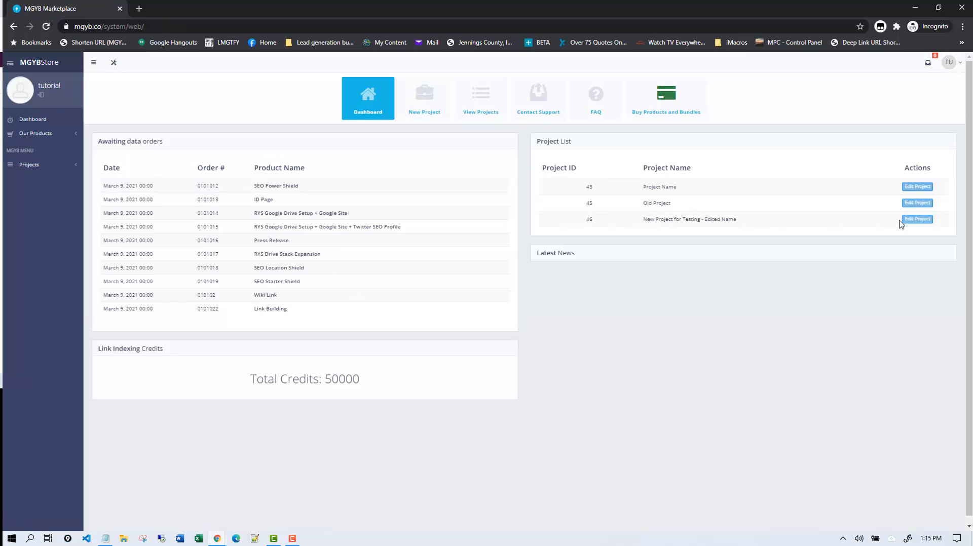
{"action": "left_click", "coordinate": [917, 219]}
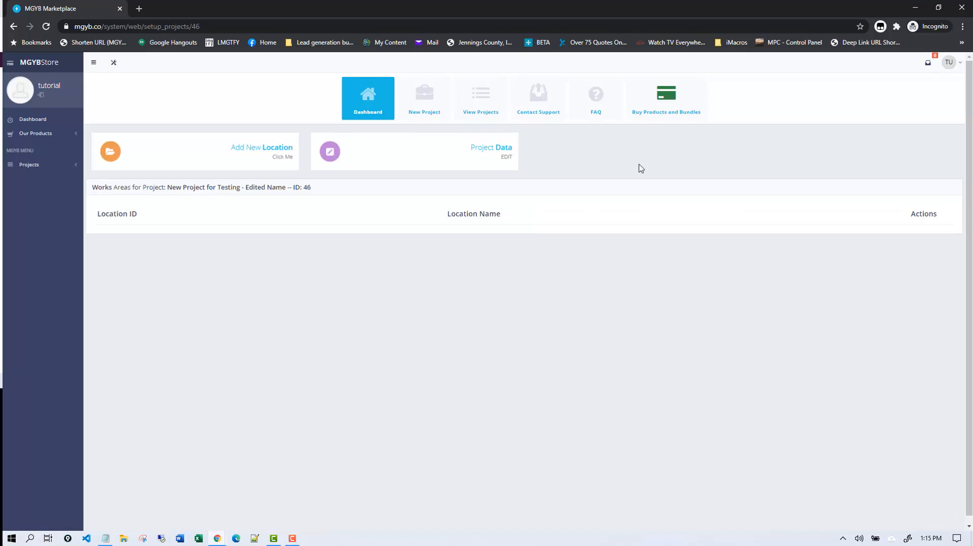
{"action": "left_click", "coordinate": [505, 152]}
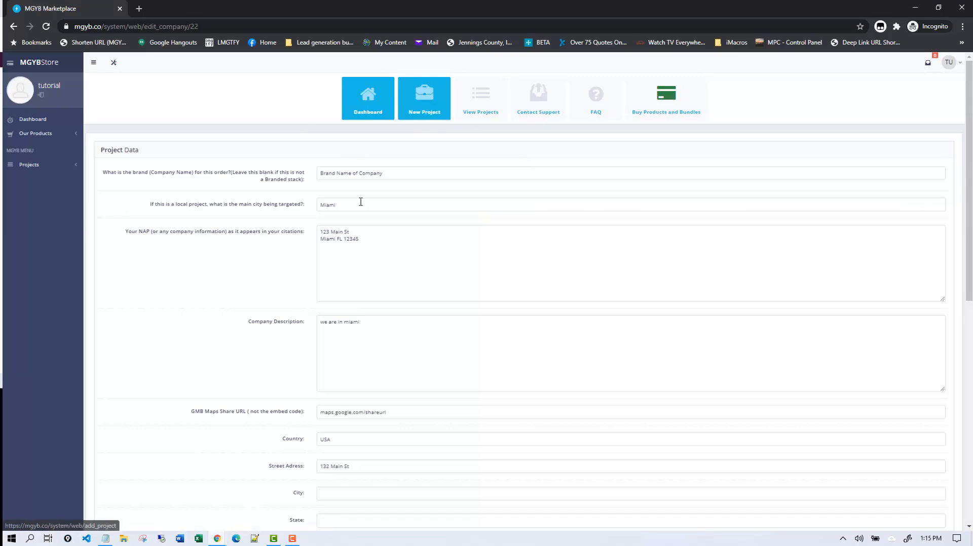
Set the city to Miami and the state to FL, and fill in the zip code
{"action": "scroll", "coordinate": [344, 323], "scroll_direction": "down", "scroll_amount": 3}
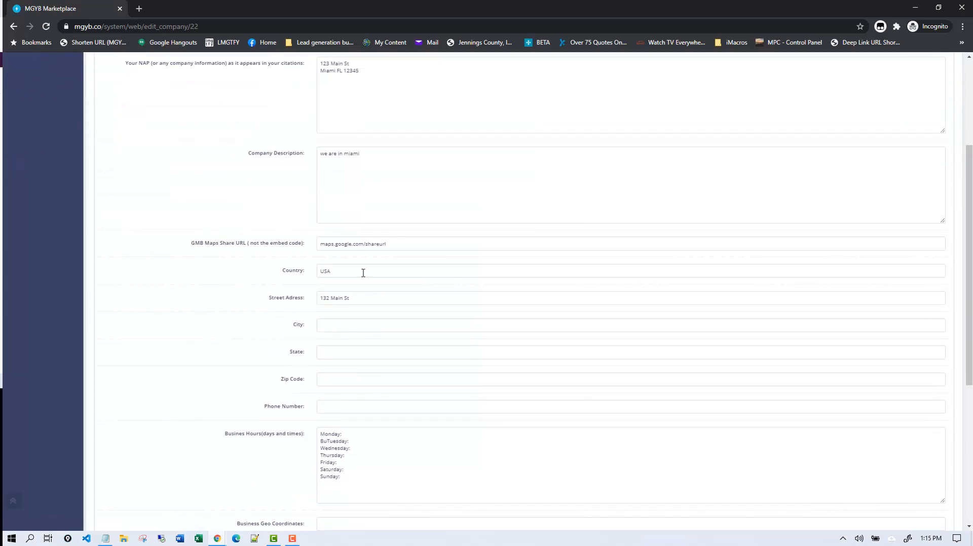
{"action": "left_click", "coordinate": [335, 326]}
{"action": "type", "text": "Mi"}
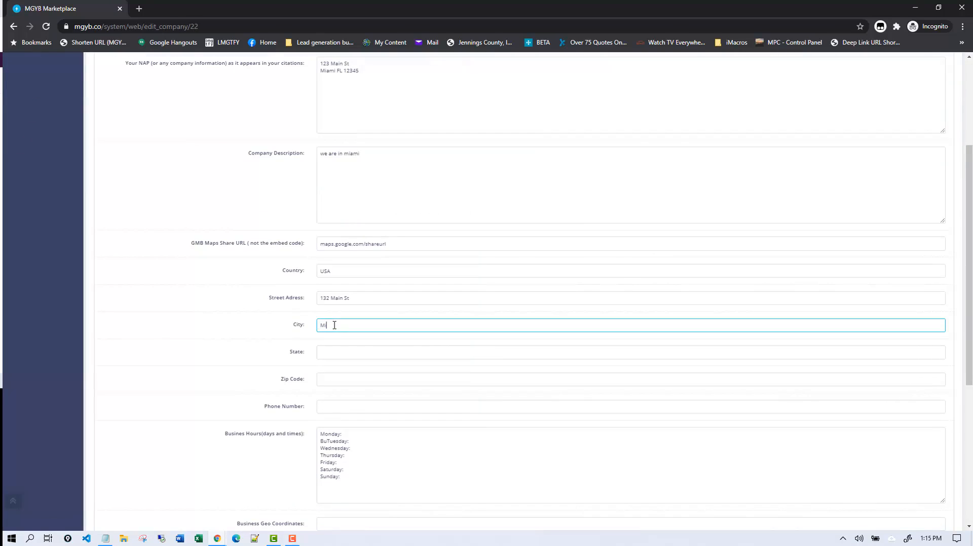
{"action": "type", "text": "ami"}
{"action": "left_click", "coordinate": [334, 351]}
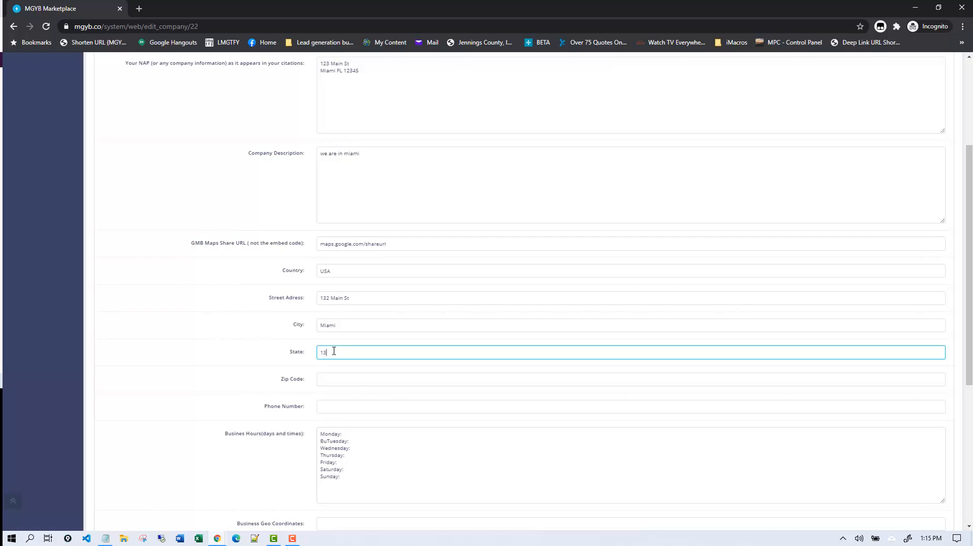
{"action": "type", "text": "13 Main St"}
{"action": "key", "text": "ctrl+a"}
{"action": "type", "text": "FL"}
{"action": "left_click", "coordinate": [344, 379]}
{"action": "type", "text": "12345"}
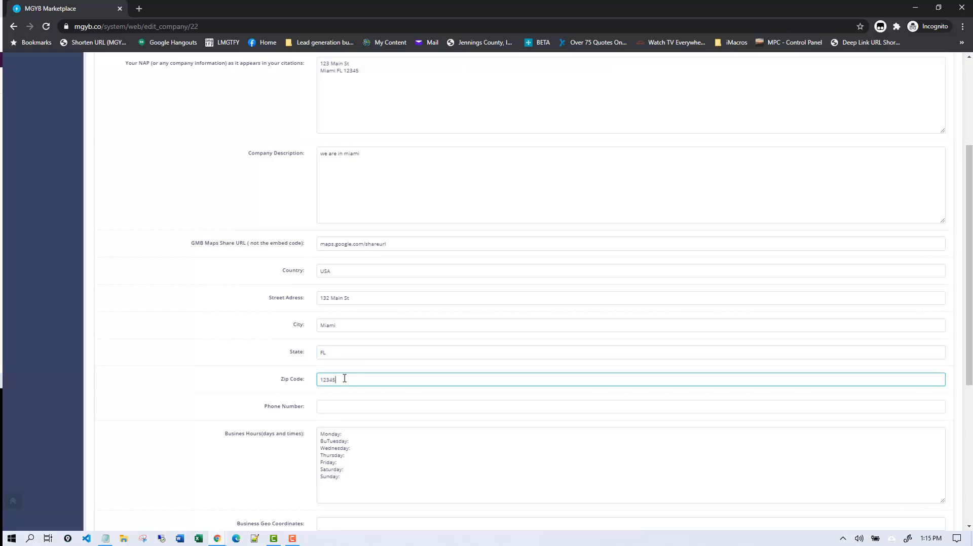
Fill in the company's phone number with a three-digit area code
{"action": "left_click", "coordinate": [346, 410]}
{"action": "type", "text": "88-888-88888"}
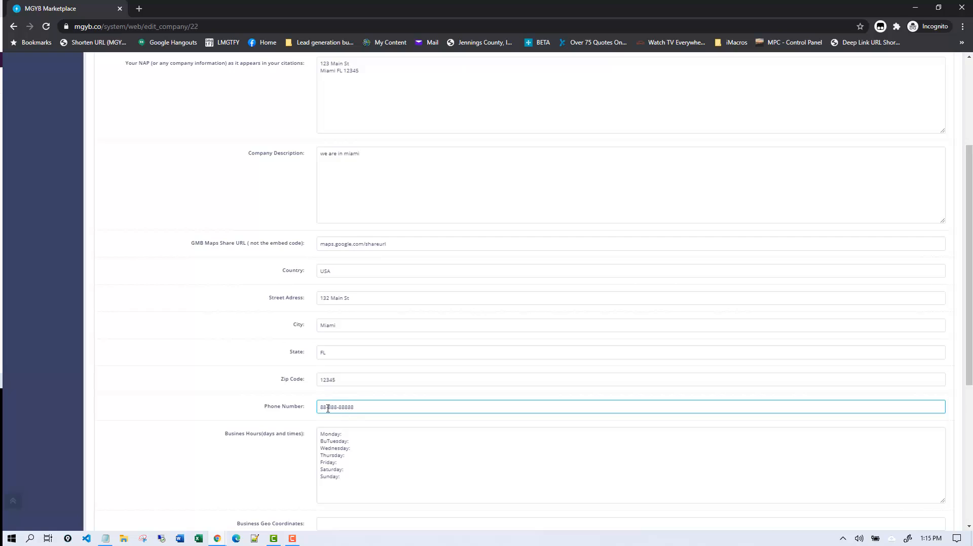
{"action": "left_click", "coordinate": [321, 408]}
{"action": "type", "text": "8-"}
Set the business hours to 9-5 for every day from Monday to Sunday
{"action": "left_click", "coordinate": [364, 436]}
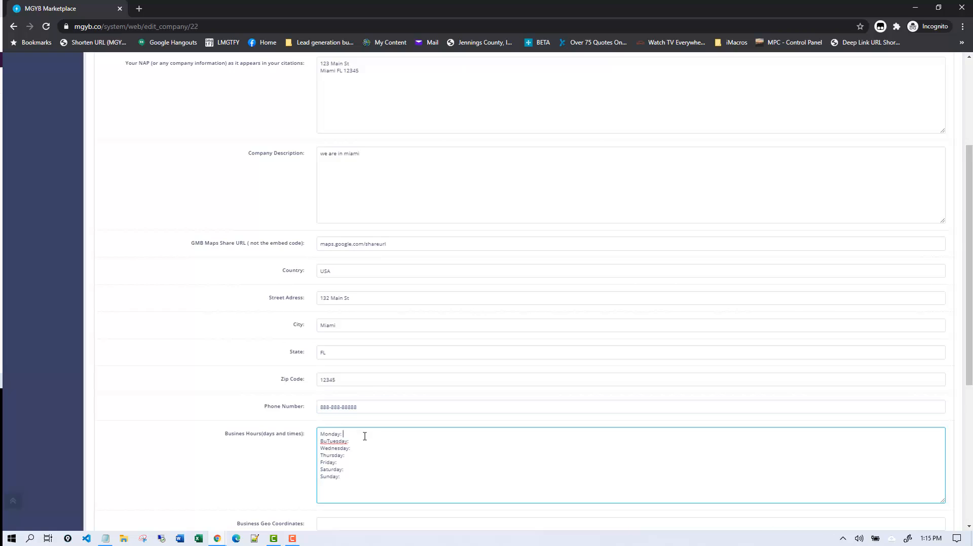
{"action": "type", "text": "9-5"}
{"action": "left_click_drag", "start_coordinate": [343, 435], "coordinate": [355, 435]}
{"action": "key", "text": "ctrl+c"}
{"action": "left_click", "coordinate": [355, 442]}
{"action": "key", "text": "ctrl+v"}
{"action": "left_click", "coordinate": [356, 449]}
{"action": "key", "text": "ctrl+v"}
{"action": "left_click", "coordinate": [347, 456]}
{"action": "key", "text": "ctrl+v"}
{"action": "left_click", "coordinate": [350, 463]}
{"action": "key", "text": "ctrl+v"}
{"action": "left_click", "coordinate": [349, 470]}
{"action": "key", "text": "ctrl+v"}
{"action": "left_click", "coordinate": [346, 477]}
{"action": "key", "text": "ctrl+v"}
Fill in the business geo coordinates and set the ID page bucket name to "brandname --- s3.amazon.cpom/brandname/index.html"
{"action": "scroll", "coordinate": [272, 462], "scroll_direction": "down", "scroll_amount": 5}
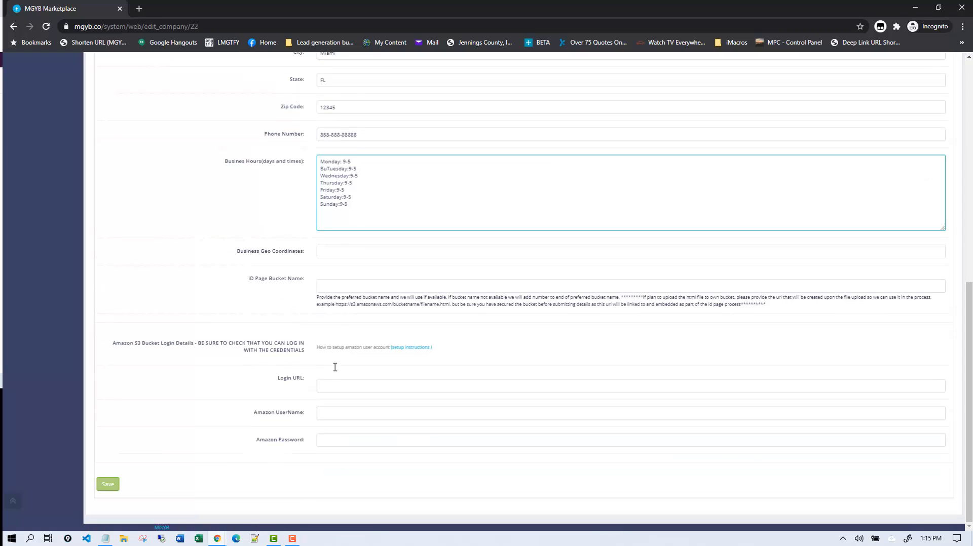
{"action": "left_click", "coordinate": [337, 250]}
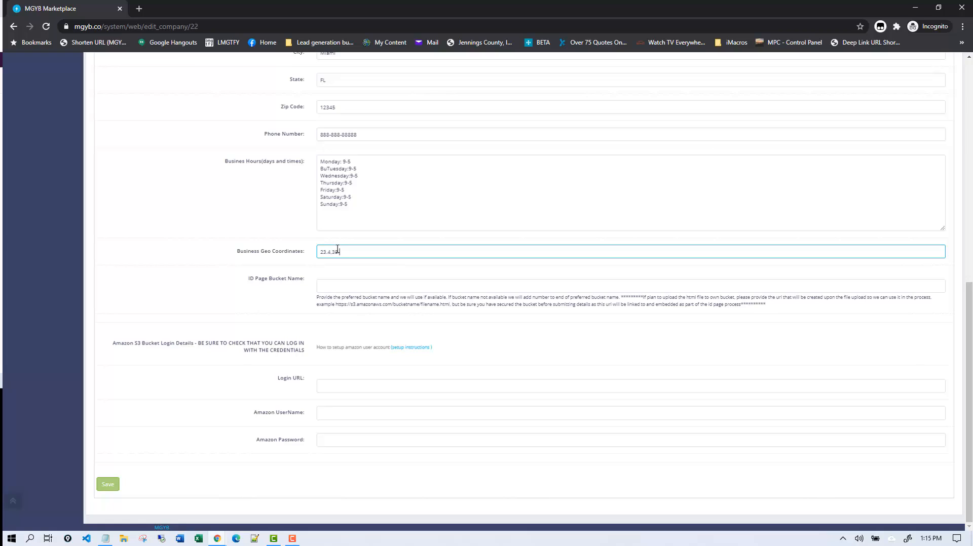
{"action": "left_click", "coordinate": [342, 285]}
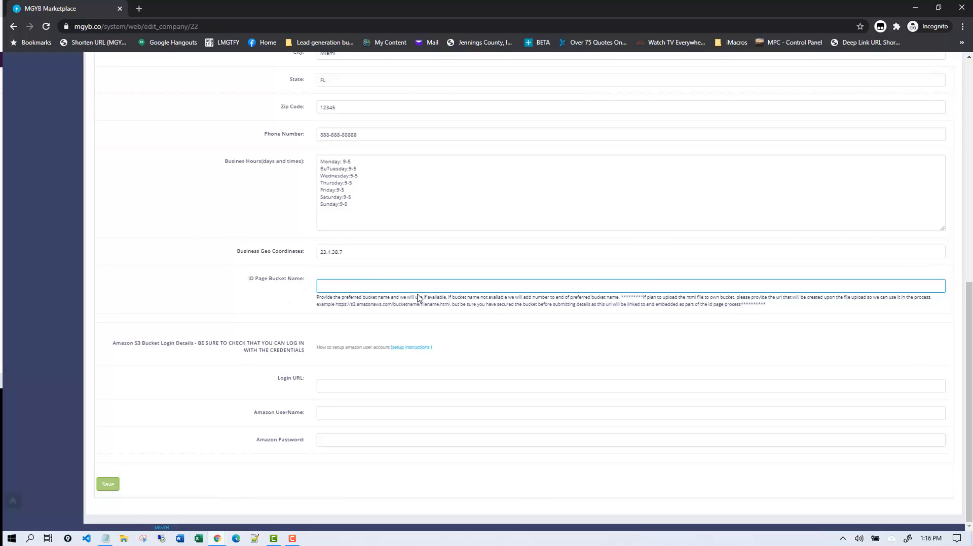
{"action": "left_click_drag", "start_coordinate": [336, 305], "coordinate": [451, 304]}
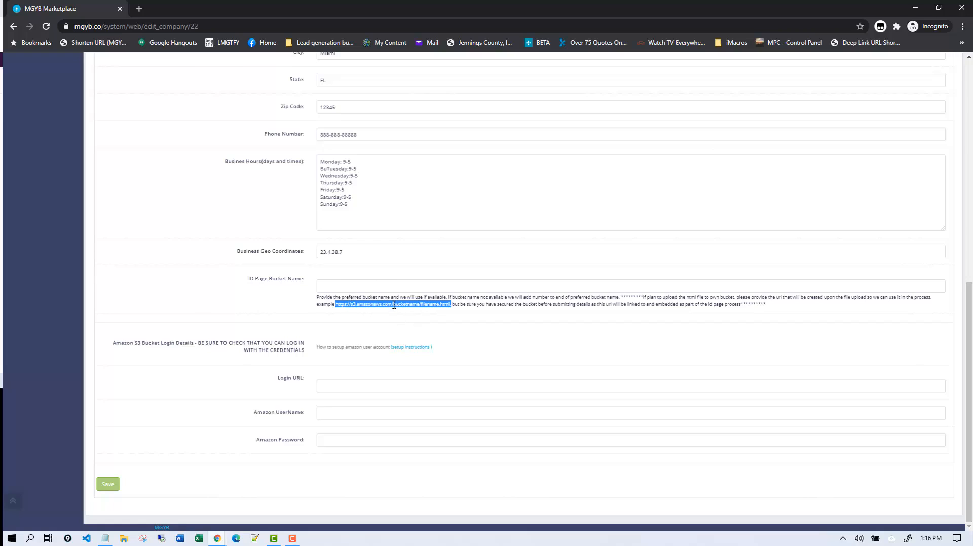
{"action": "left_click", "coordinate": [423, 304]}
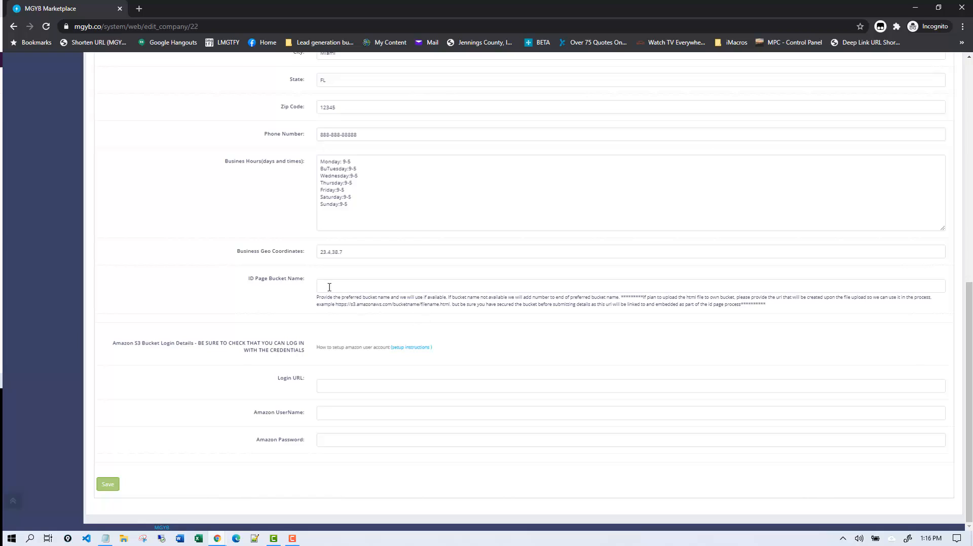
{"action": "left_click_drag", "start_coordinate": [419, 304], "coordinate": [400, 305]}
{"action": "left_click", "coordinate": [407, 334]}
{"action": "left_click", "coordinate": [377, 285]}
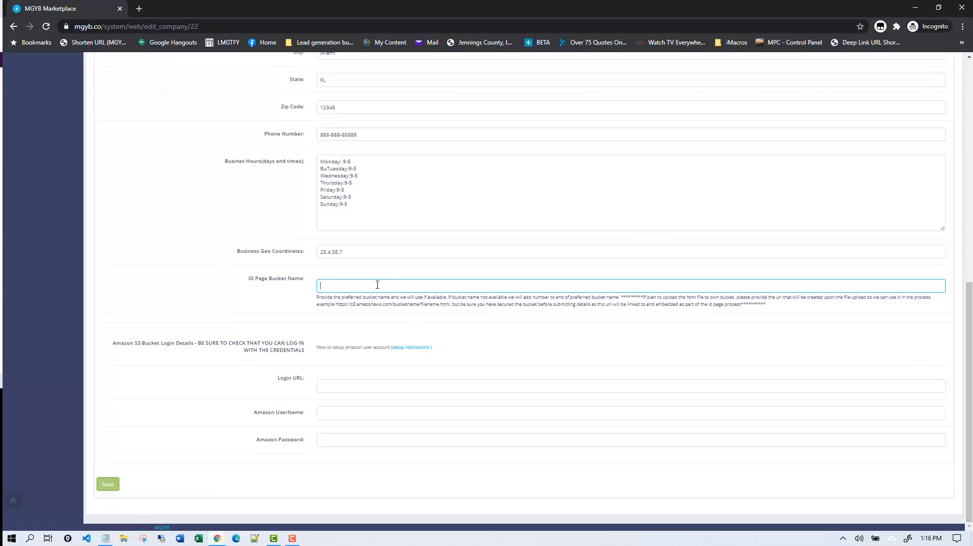
{"action": "type", "text": "brandname --- s3.amazon.com/brandname/index.html"}
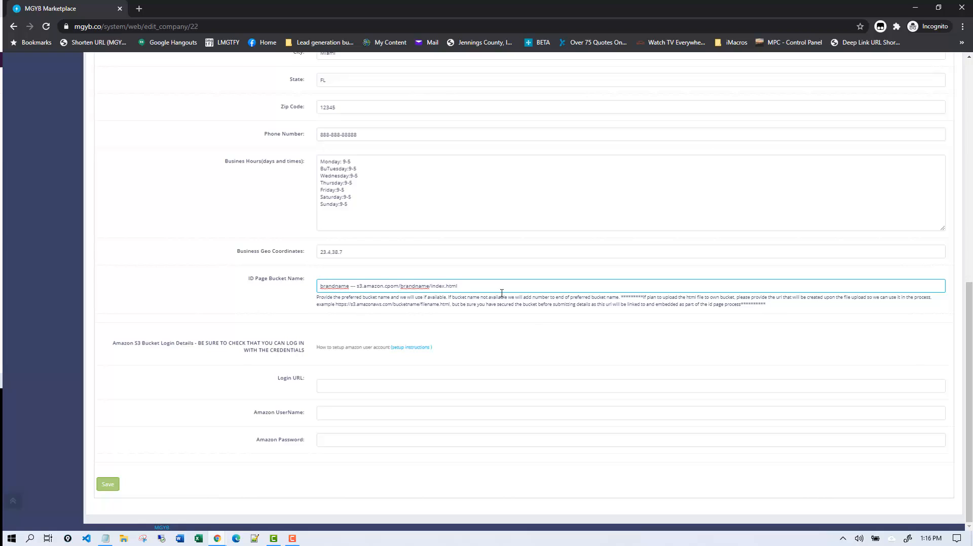
{"action": "left_click_drag", "start_coordinate": [355, 285], "coordinate": [471, 288]}
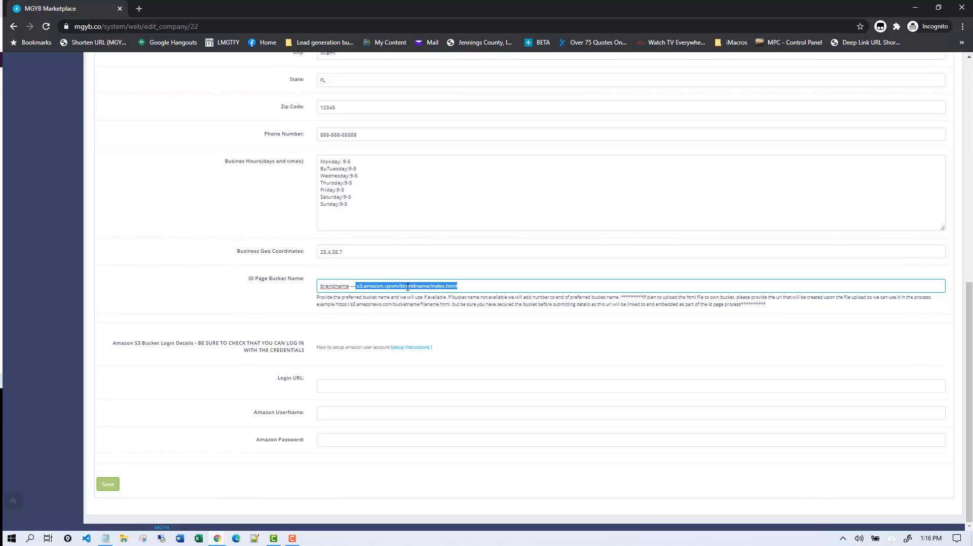
{"action": "left_click", "coordinate": [267, 280]}
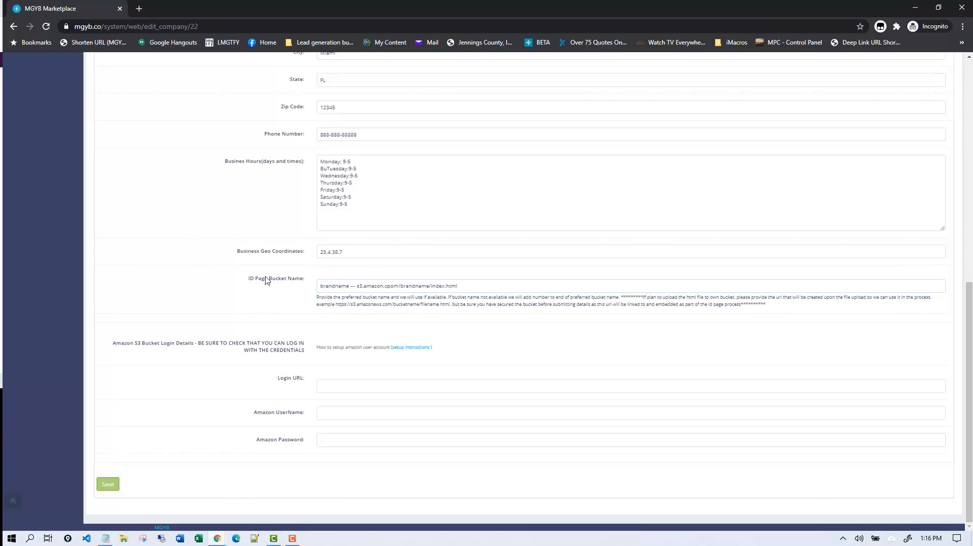
{"action": "left_click_drag", "start_coordinate": [402, 286], "coordinate": [357, 287]}
{"action": "left_click", "coordinate": [395, 286]}
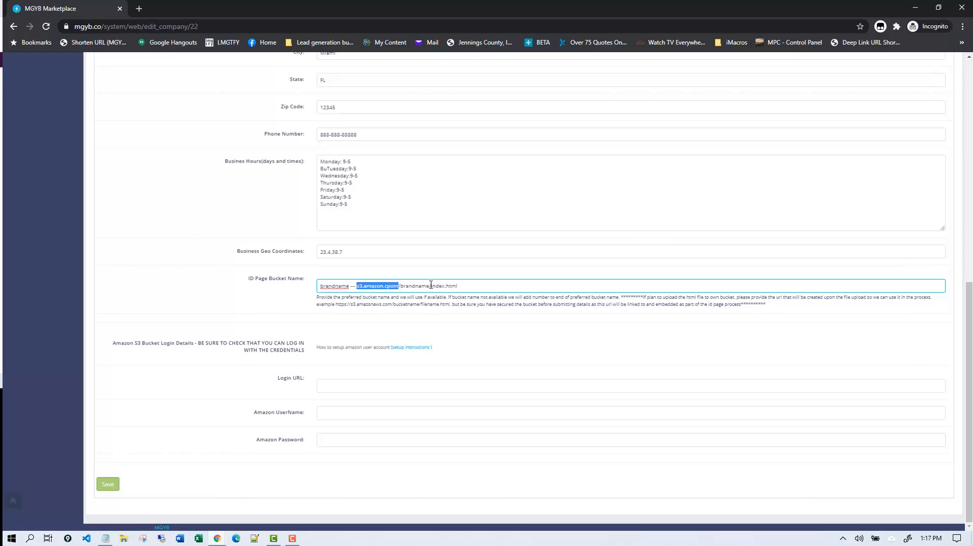
{"action": "left_click_drag", "start_coordinate": [430, 286], "coordinate": [474, 288]}
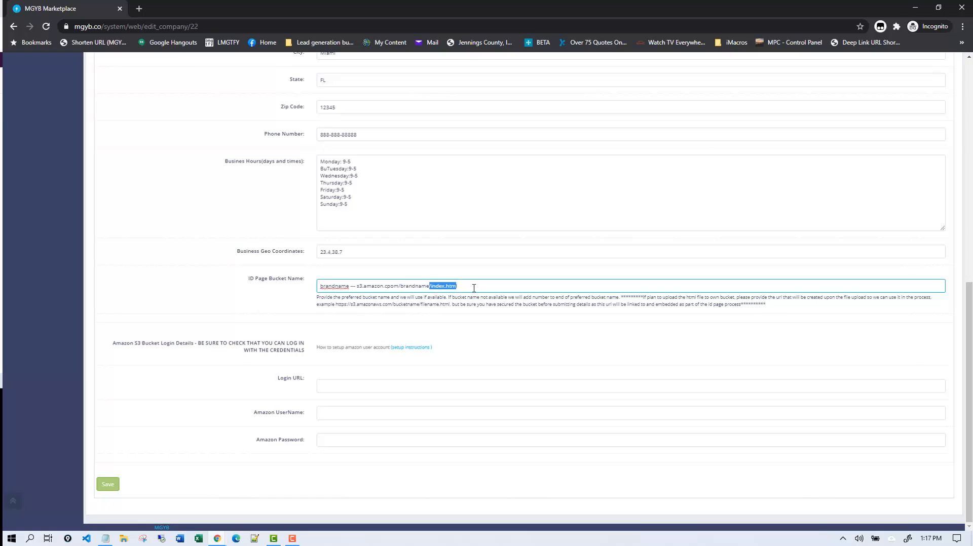
{"action": "left_click", "coordinate": [412, 288]}
{"action": "left_click_drag", "start_coordinate": [403, 285], "coordinate": [427, 287]}
Fill in the Amazon S3 login URL, Amazon username and Amazon password, and save the project data
{"action": "left_click", "coordinate": [352, 388]}
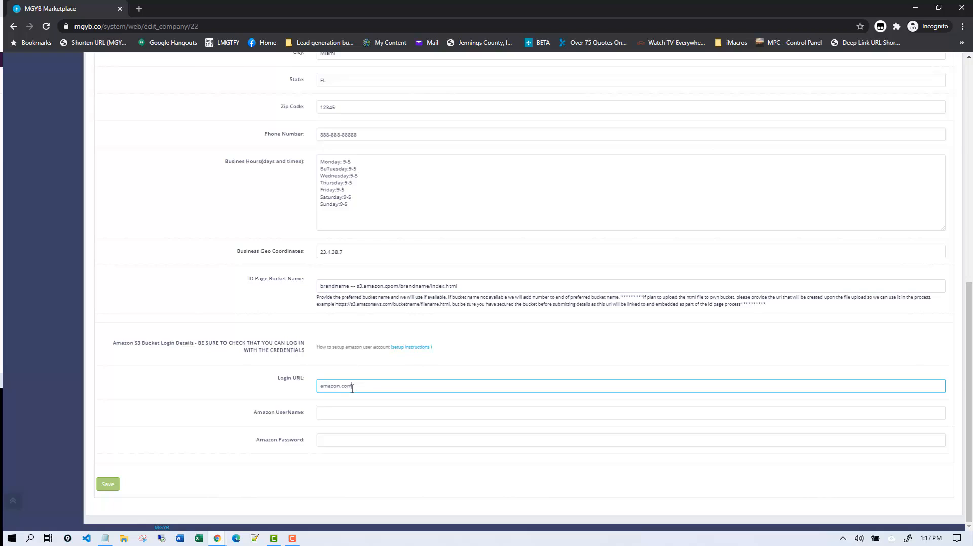
{"action": "type", "text": "amazon.com/3432432/w2343"}
{"action": "left_click", "coordinate": [343, 412]}
{"action": "type", "text": "usern"}
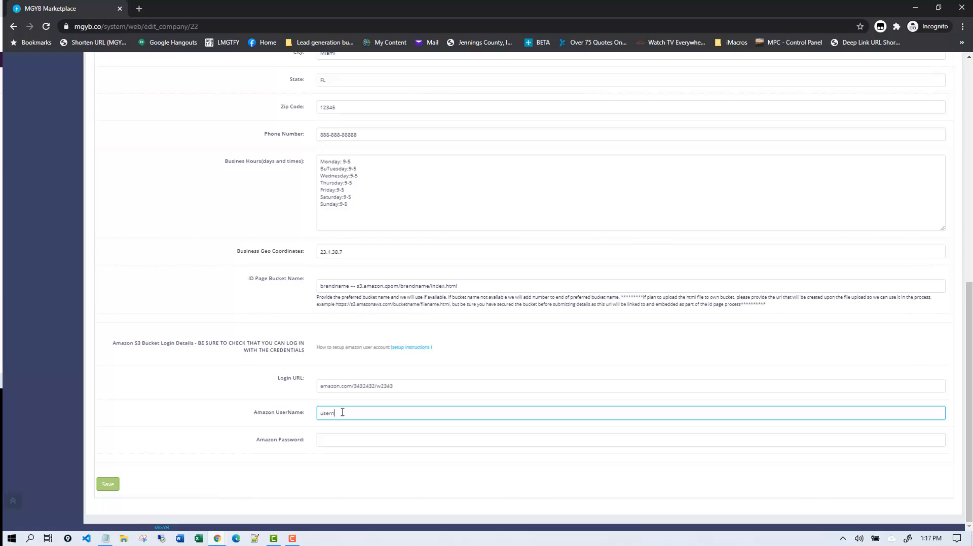
{"action": "type", "text": "ame"}
{"action": "left_click", "coordinate": [338, 441]}
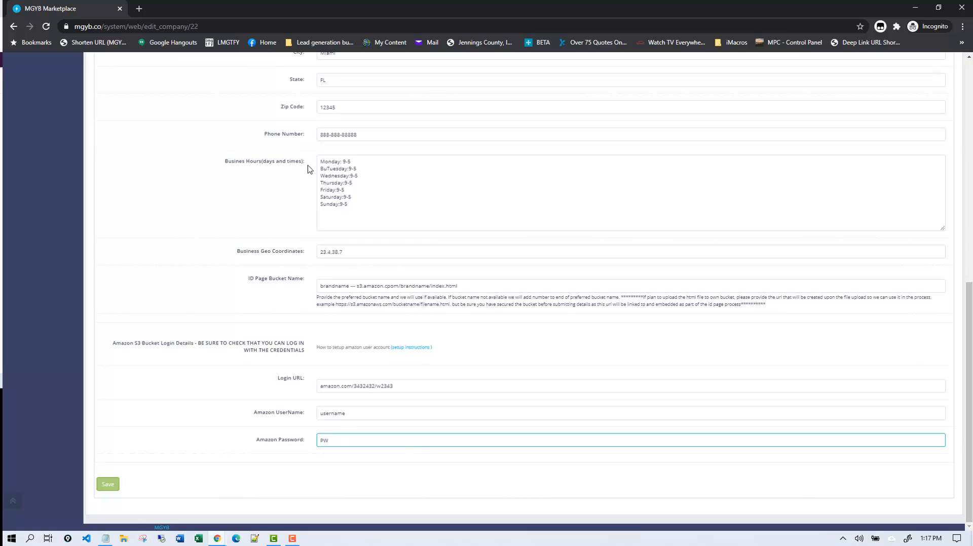
{"action": "left_click", "coordinate": [107, 485]}
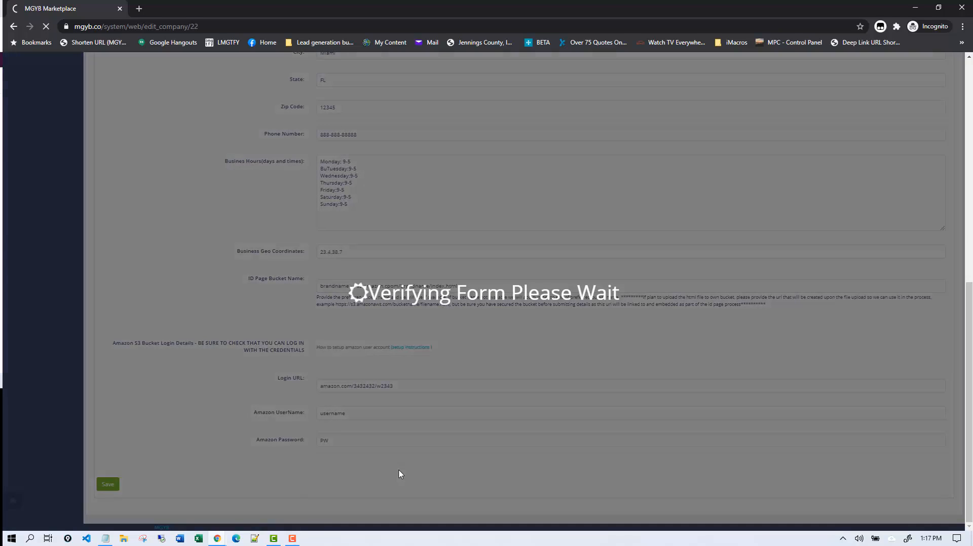